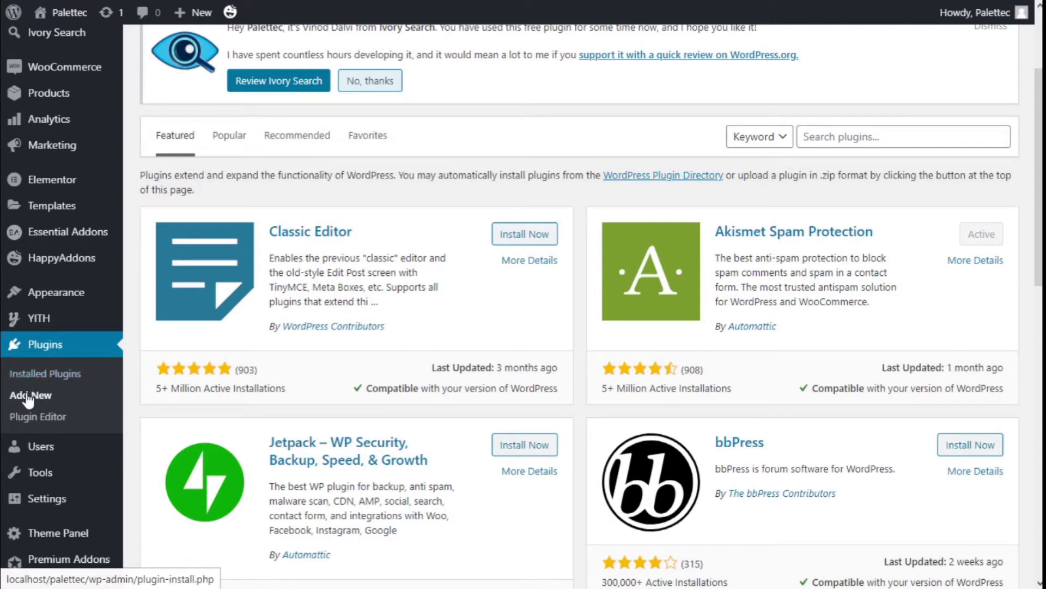
Step: Find 'yith ajax search' in the plugin directory and install YITH WooCommerce Ajax Search
click(865, 135)
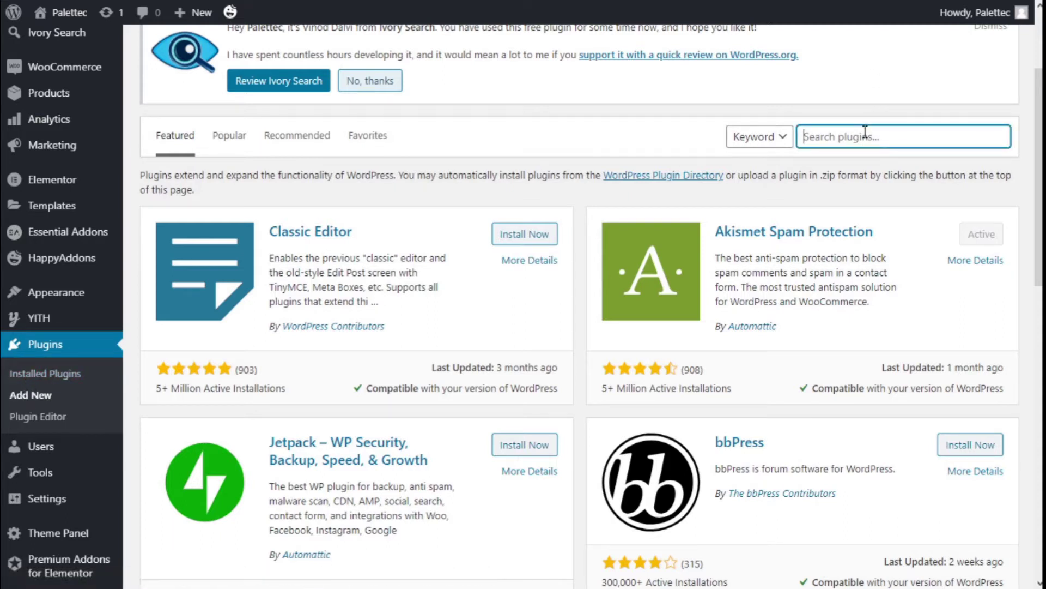
text(y)
text(ith)
text( a)
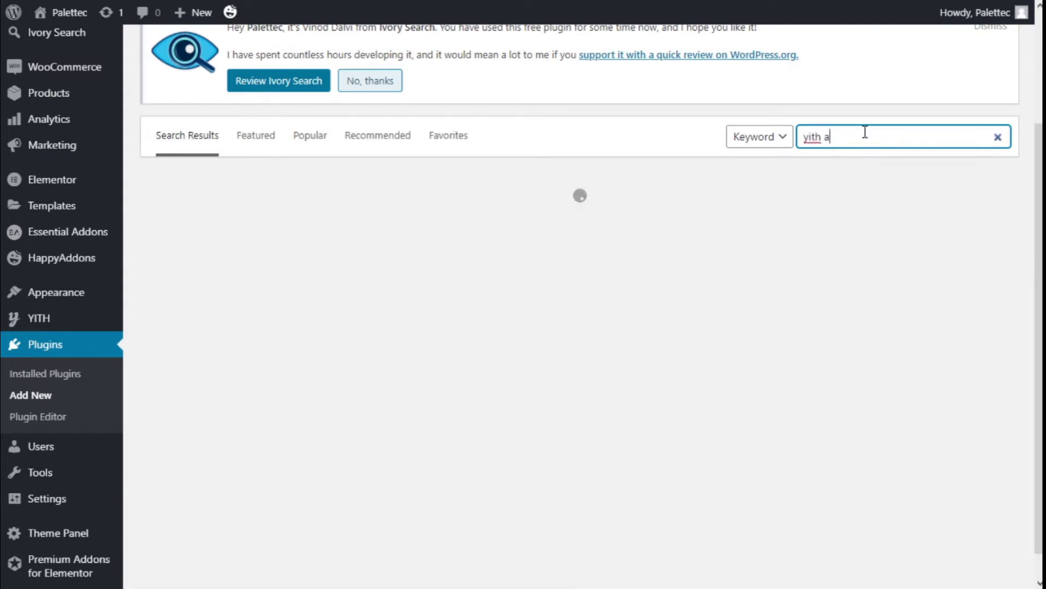
text(jax sear)
text(ch)
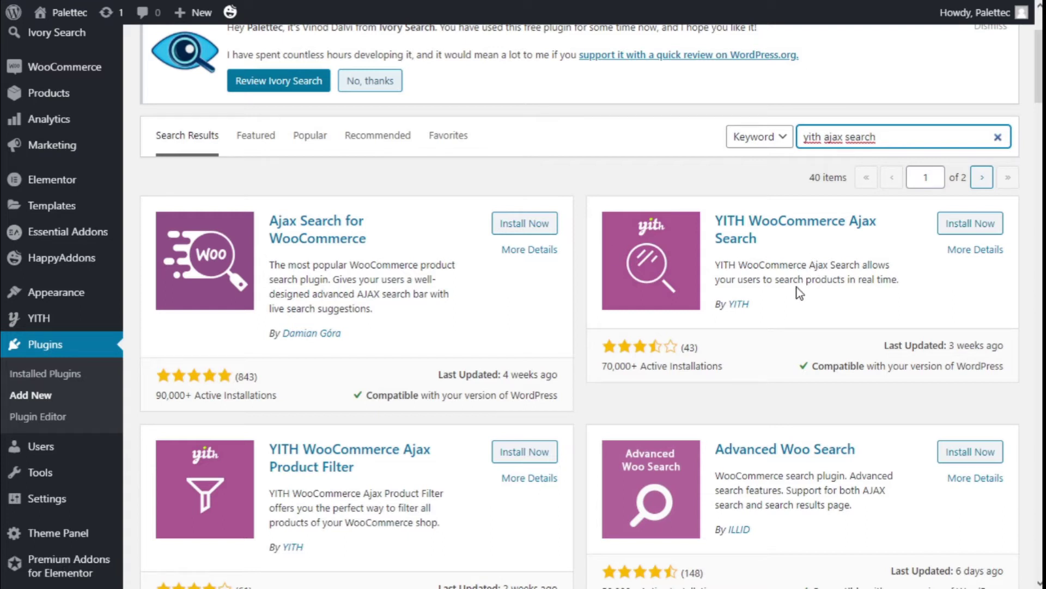
click(958, 233)
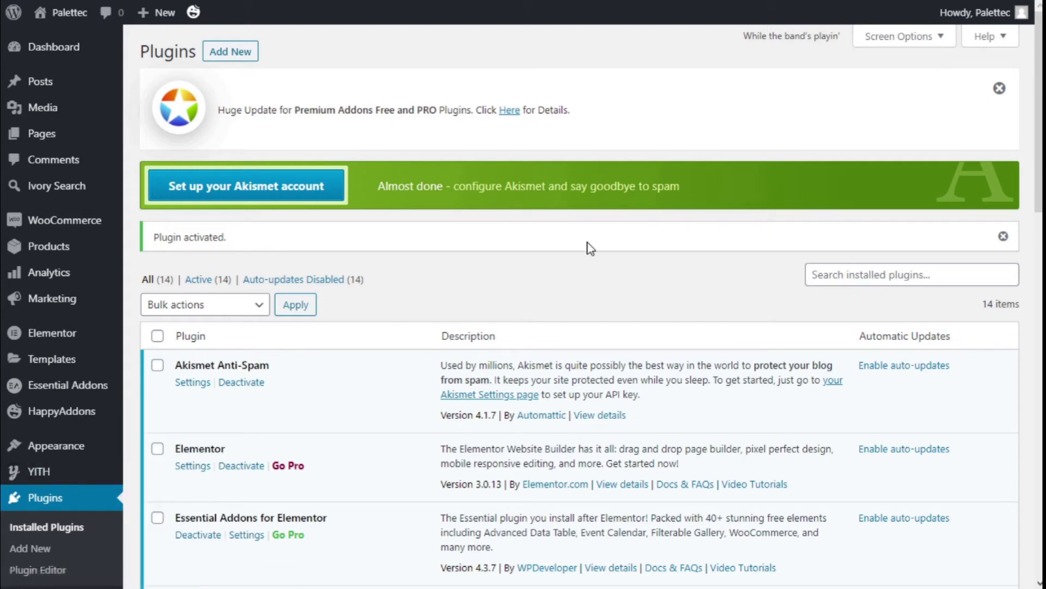
scroll(527, 232, down, 3)
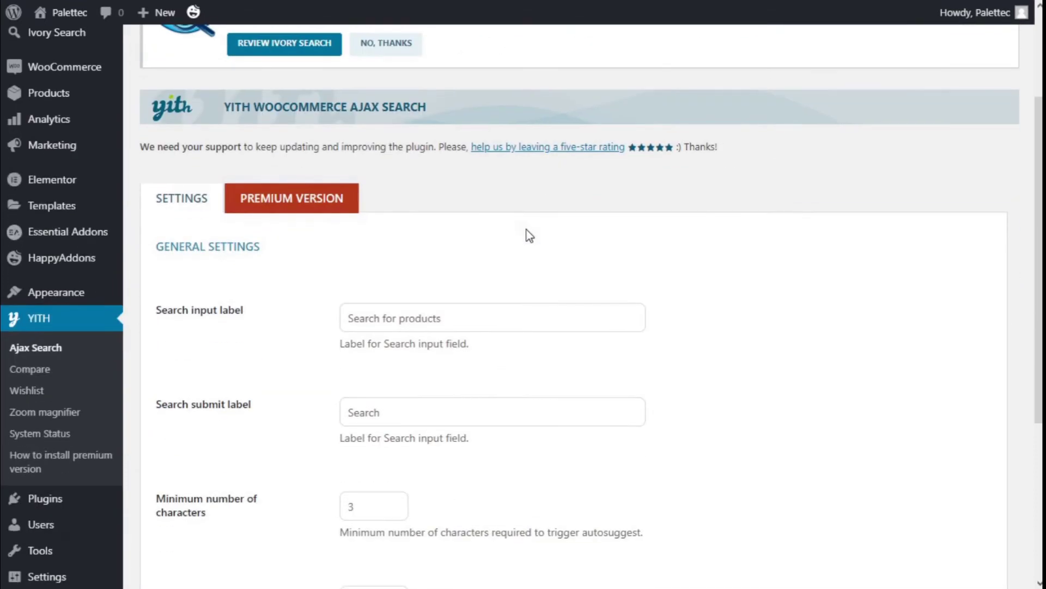
scroll(201, 204, down, 2)
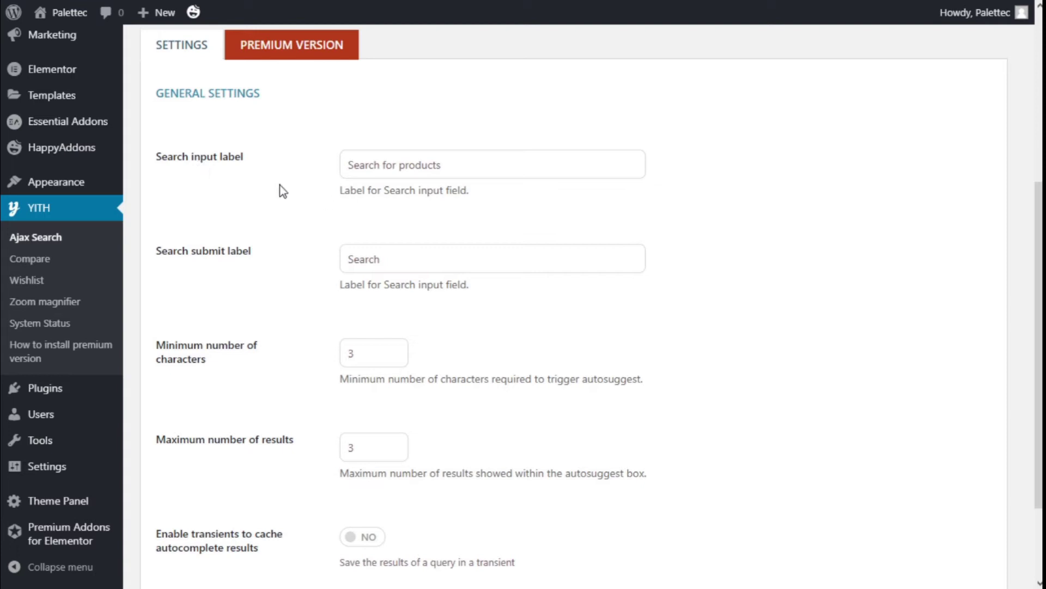
scroll(424, 180, down, 1)
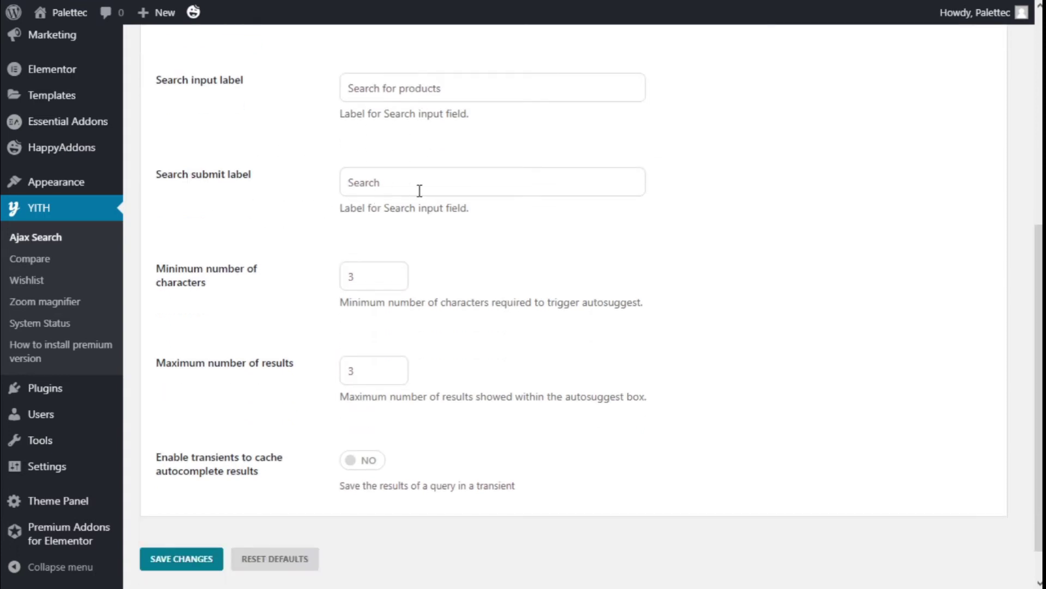
scroll(419, 190, down, 1)
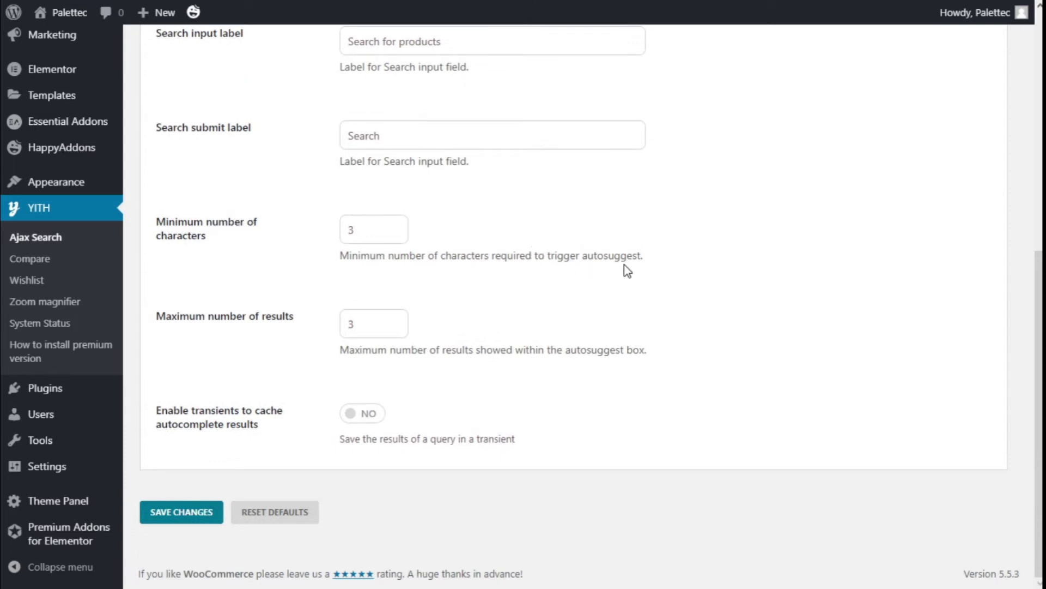
Step: Set the Ajax Search autosuggest minimum to 2 characters and save the settings
click(392, 230)
click(395, 233)
click(185, 519)
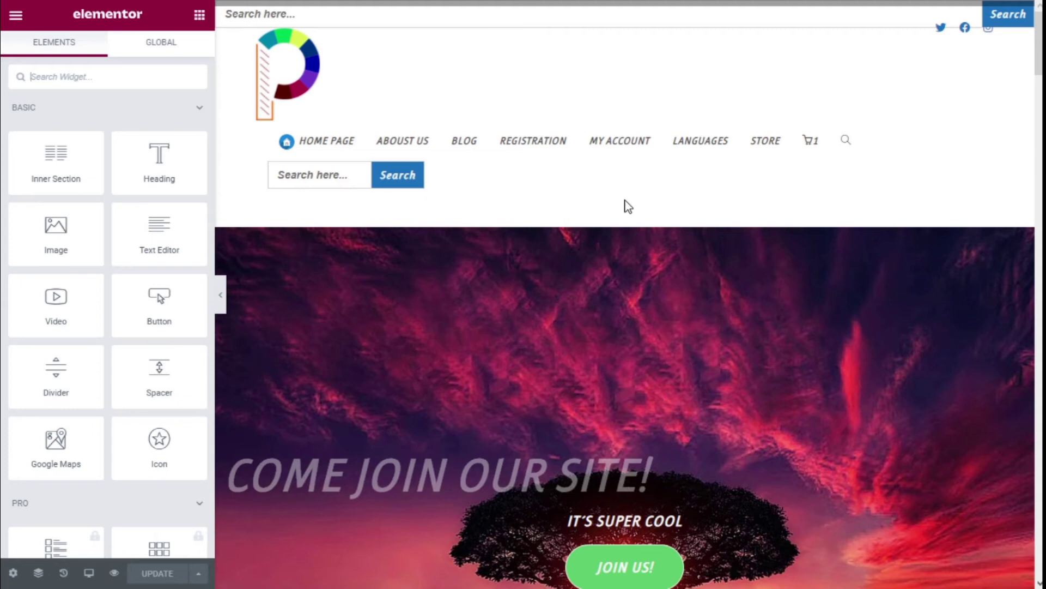
scroll(724, 210, down, 5)
scroll(734, 225, down, 5)
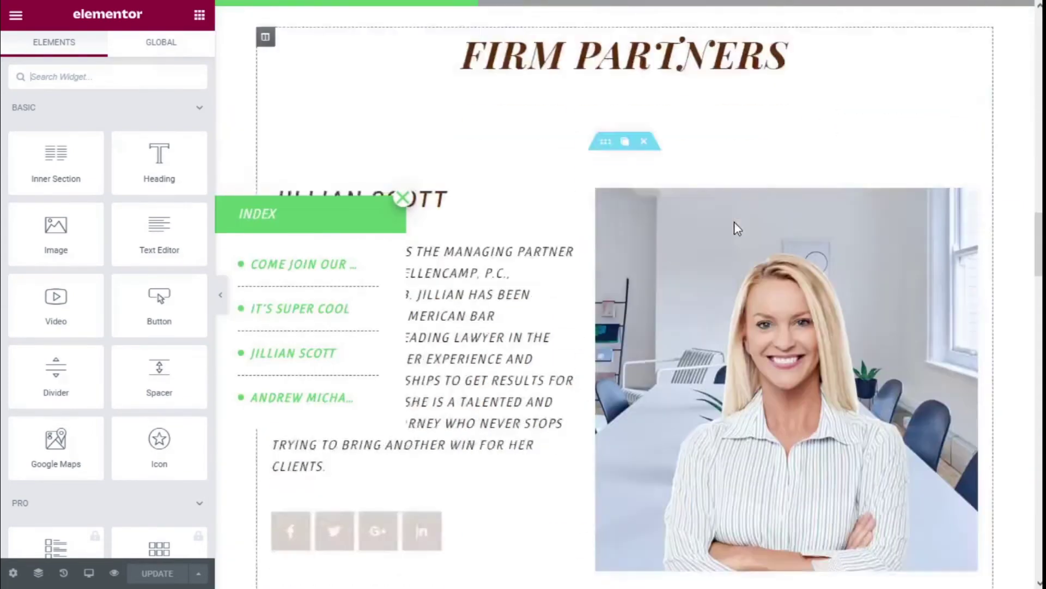
scroll(734, 227, down, 5)
scroll(734, 223, down, 5)
scroll(734, 224, down, 5)
scroll(736, 228, down, 3)
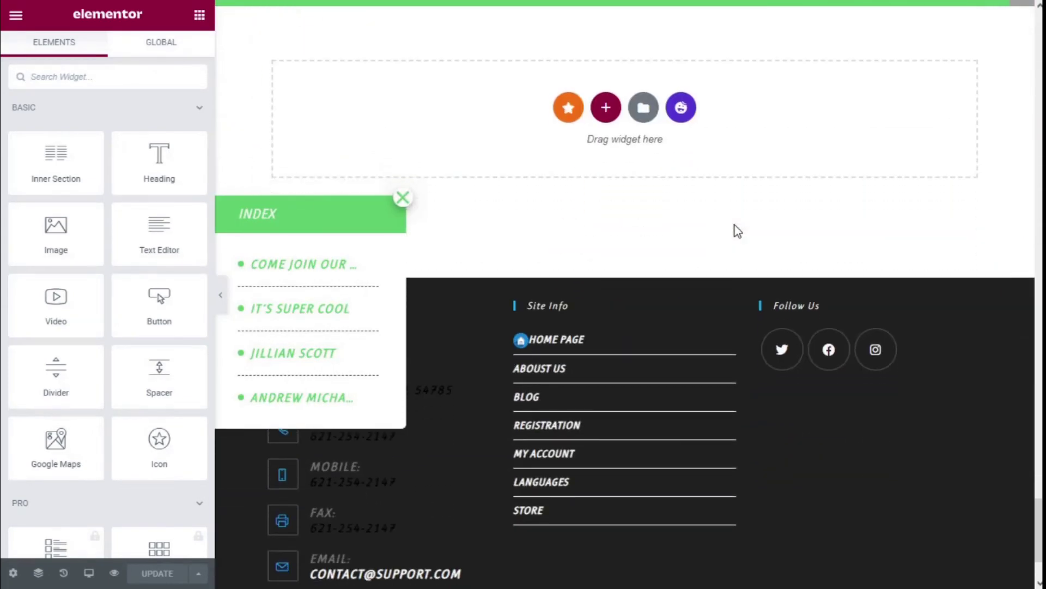
scroll(736, 229, up, 1)
Step: Collapse the Index panel to clear the empty section above the footer
click(403, 196)
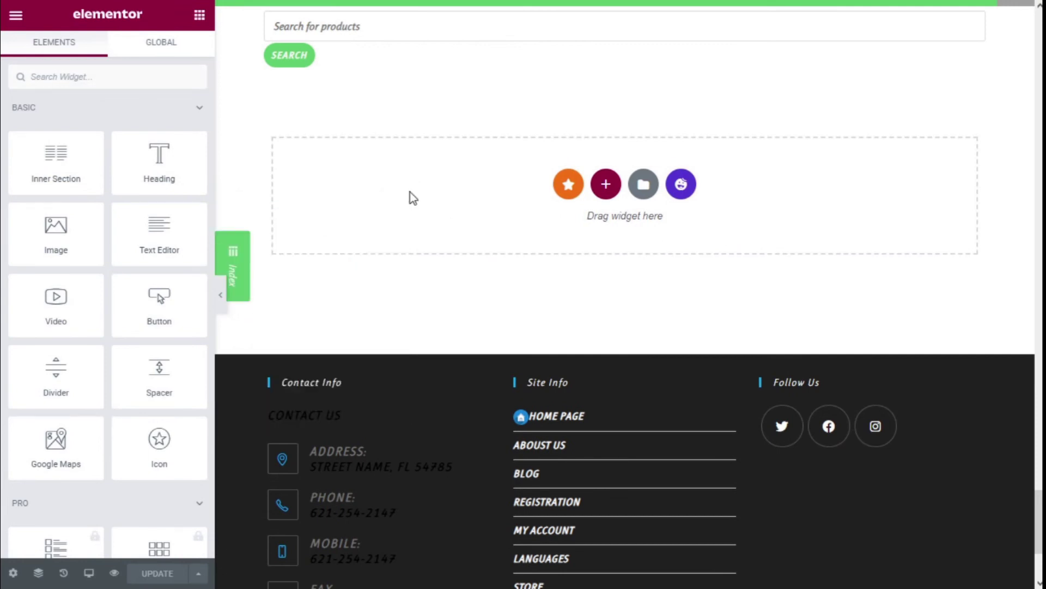
scroll(525, 137, down, 1)
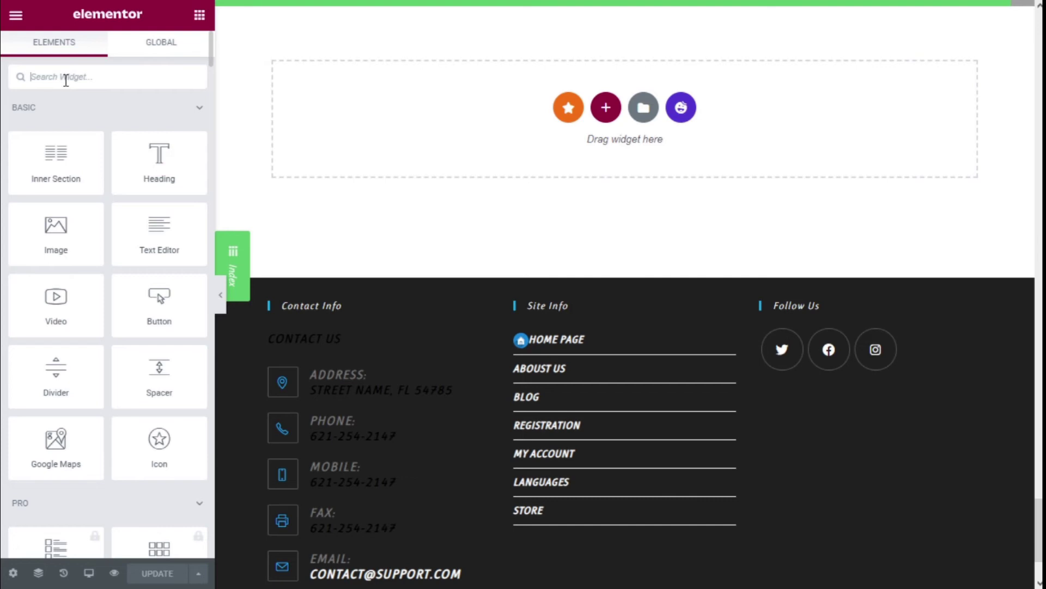
Step: Place the YITH WooCommerce Ajax Search widget above the footer and update the page
click(66, 77)
text(yith)
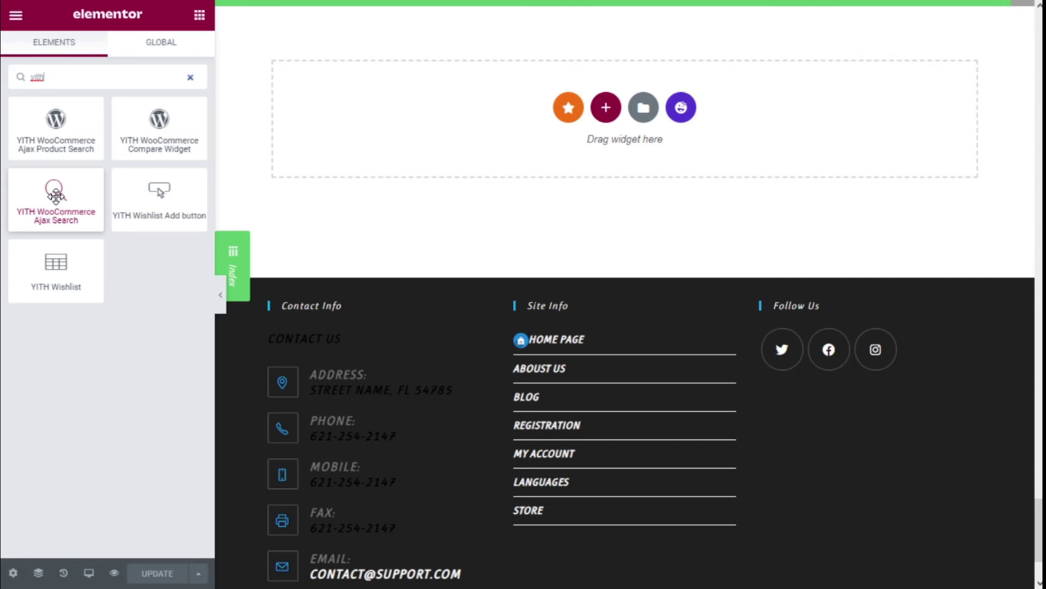
drag(55, 194, 580, 247)
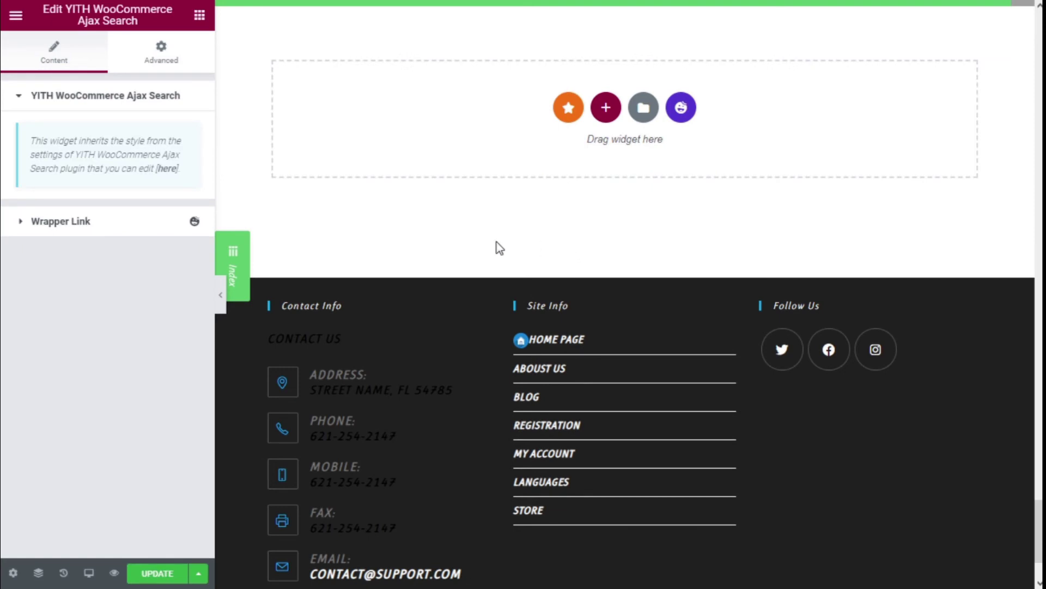
scroll(496, 246, up, 3)
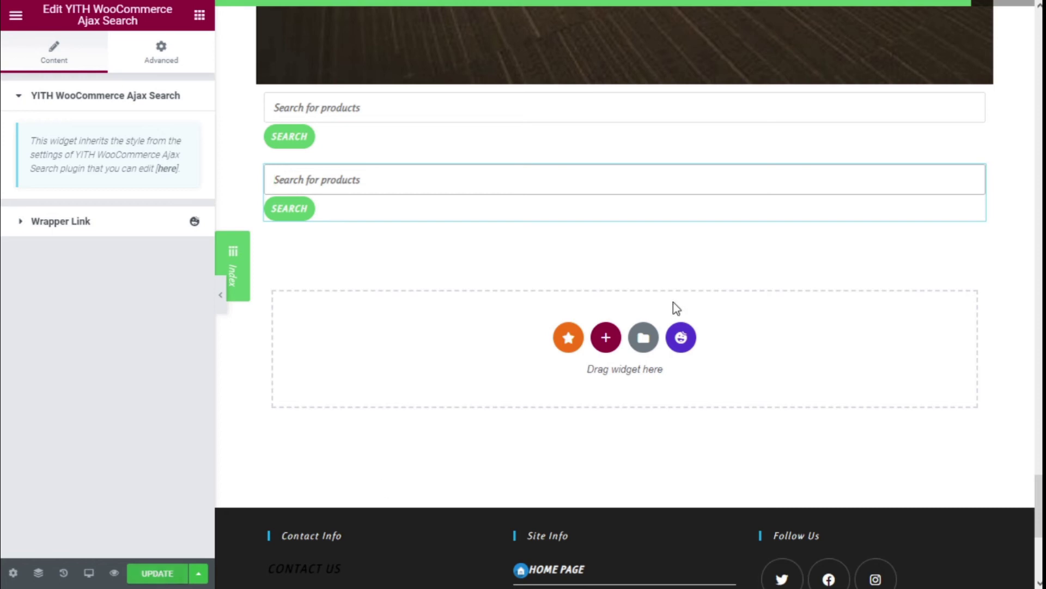
click(158, 574)
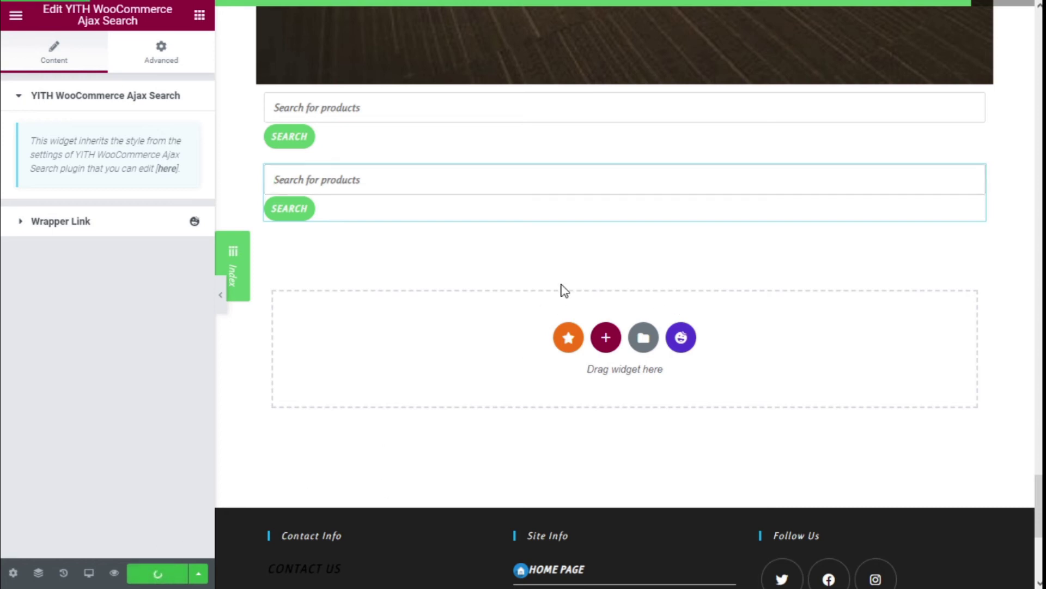
mouse_move(654, 87)
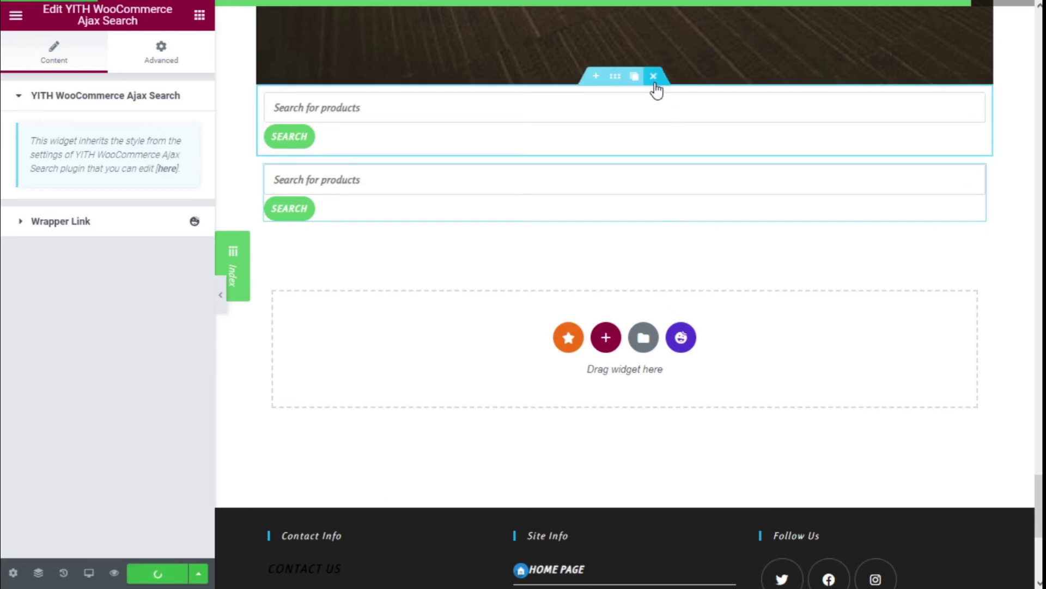
Step: Delete the duplicate search section and preview the page on the live site
click(654, 78)
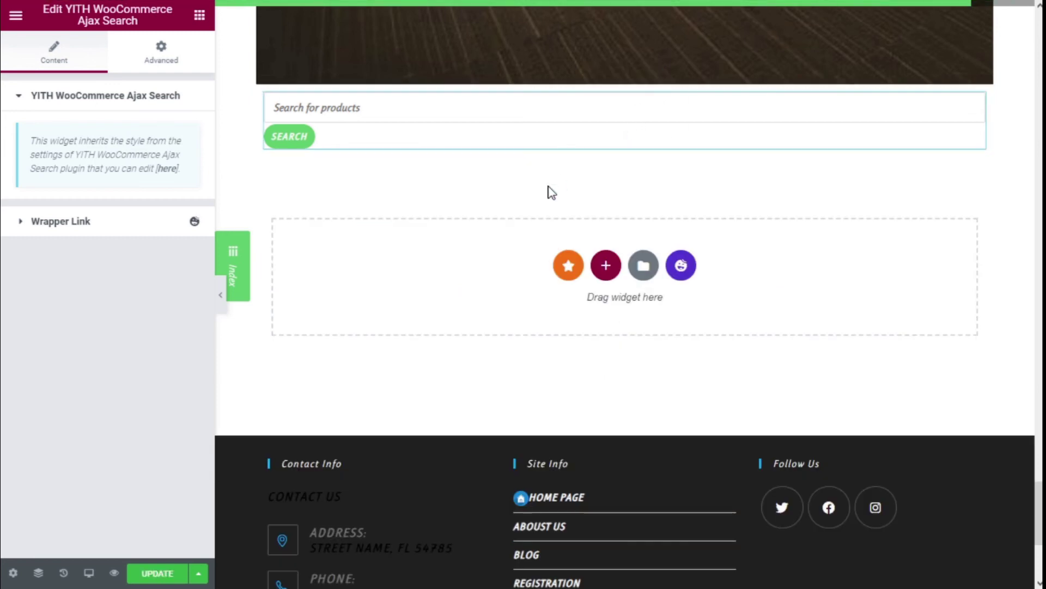
click(115, 573)
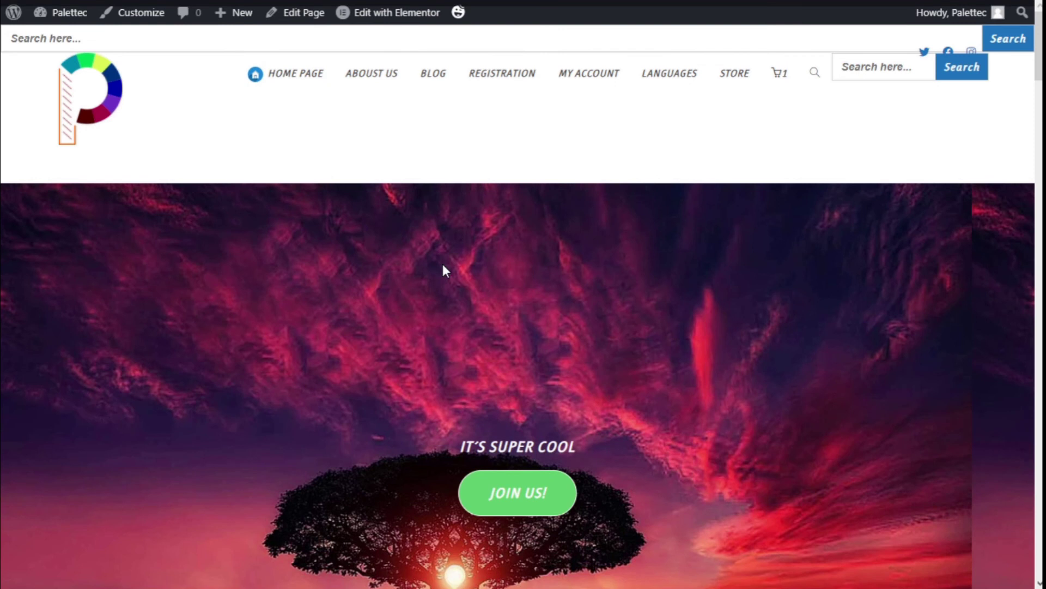
scroll(442, 266, down, 1)
scroll(442, 266, down, 10)
scroll(442, 266, down, 10)
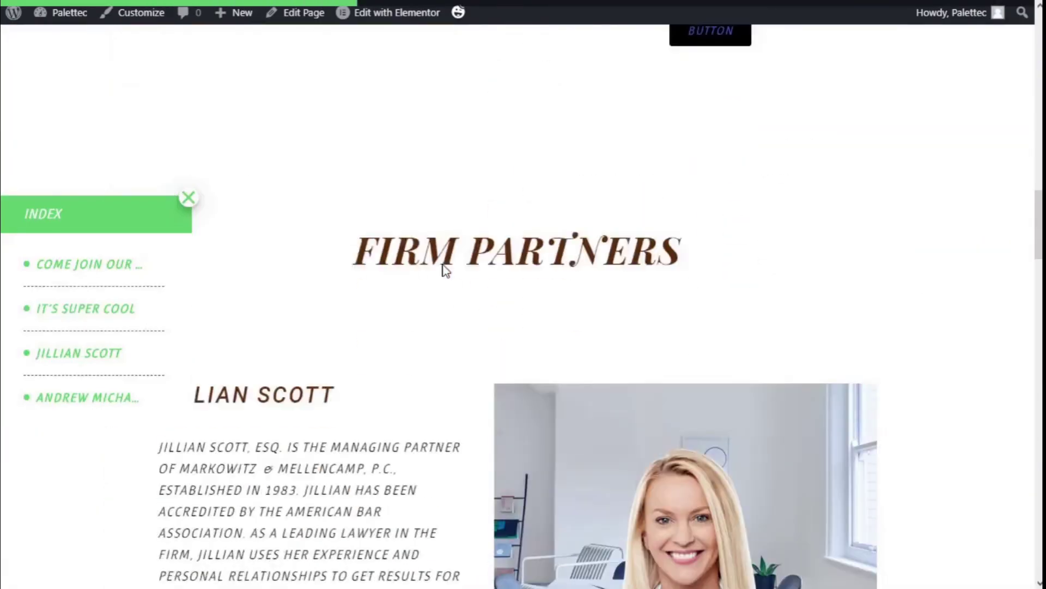
scroll(442, 265, down, 10)
scroll(442, 270, down, 4)
scroll(442, 271, down, 5)
scroll(442, 265, down, 4)
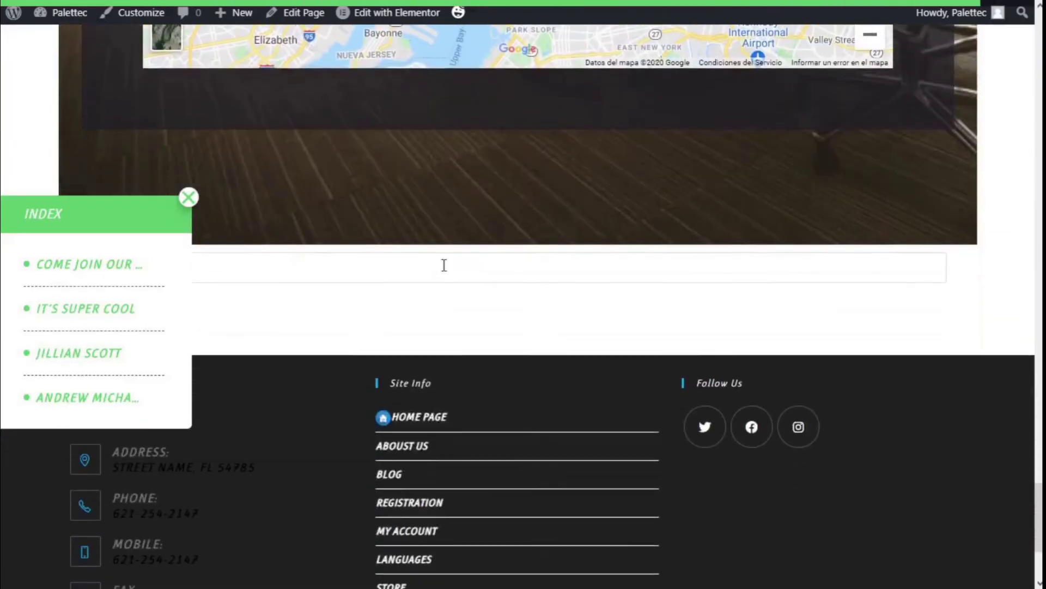
Step: Search 'pro' in the live search box and choose Product 1 from the suggestions
click(188, 198)
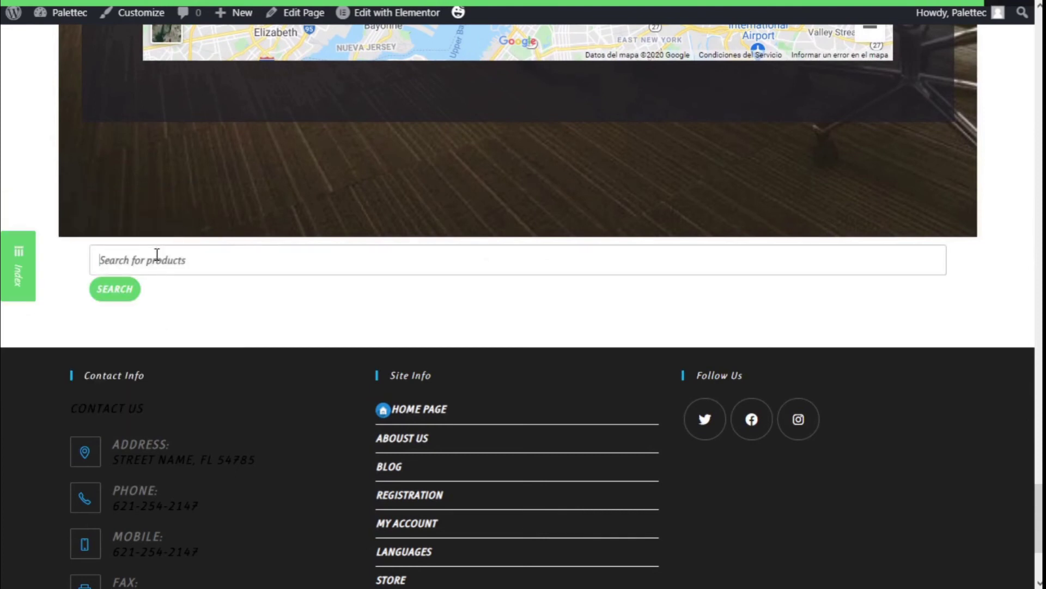
text(pro)
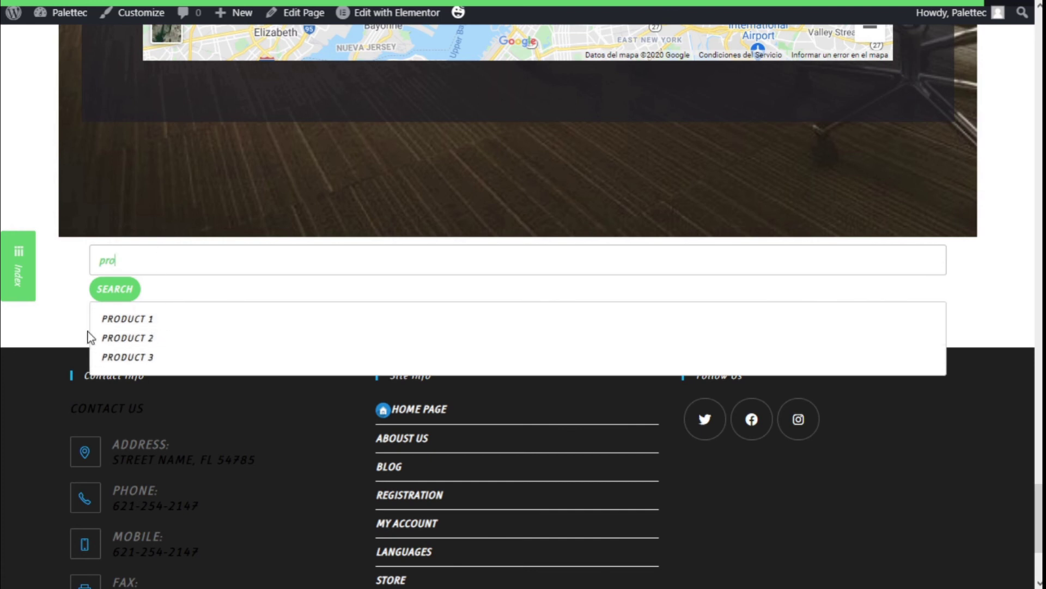
click(119, 327)
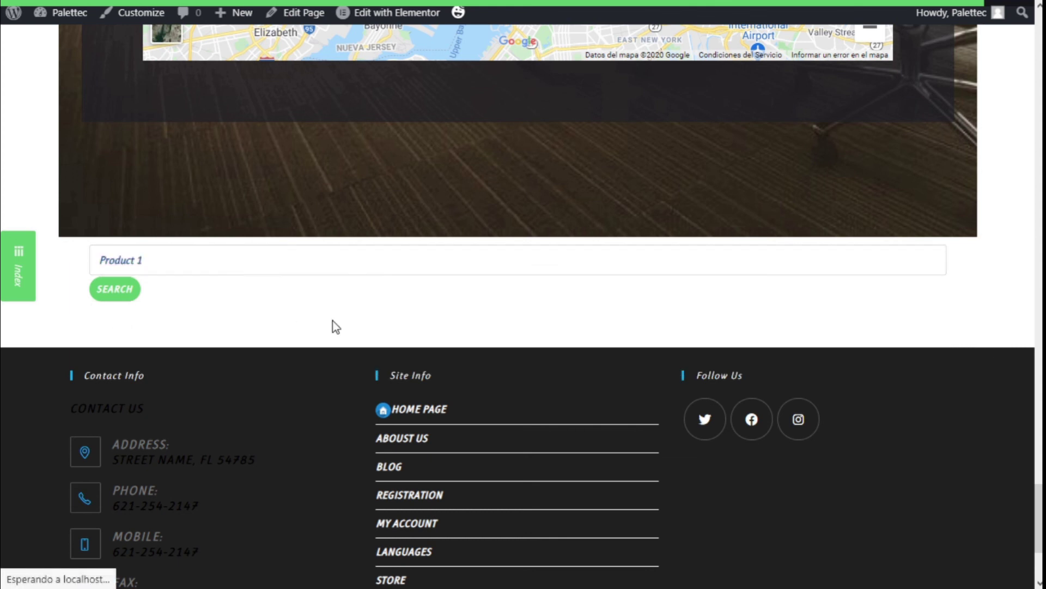